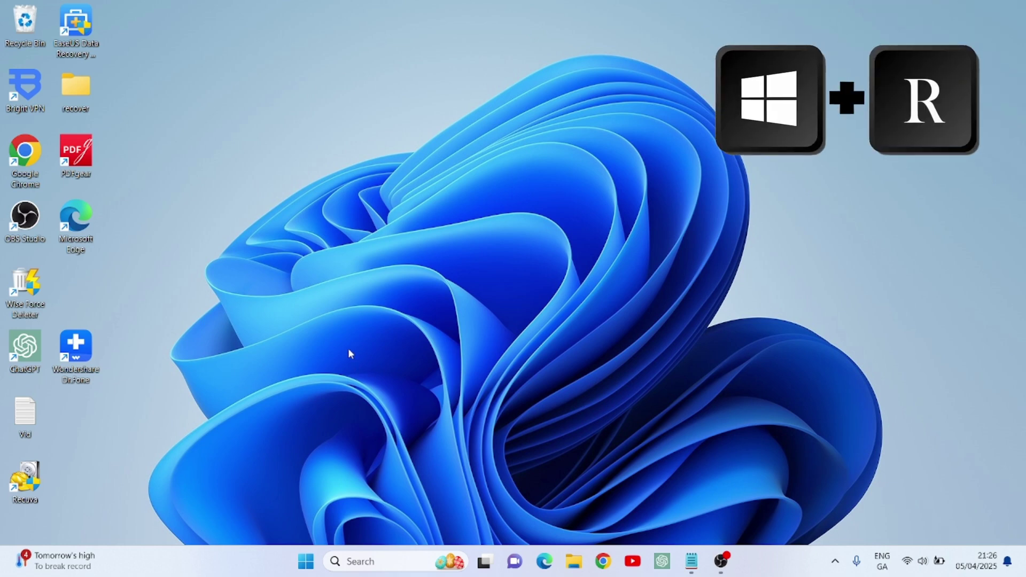
Bring up a centred Run prompt and clear its old text to enter prefetch.
key("super+r")
mouse_move(103, 395)
left_mouse_down()
mouse_move(266, 327)
mouse_move(416, 217)
left_mouse_up()
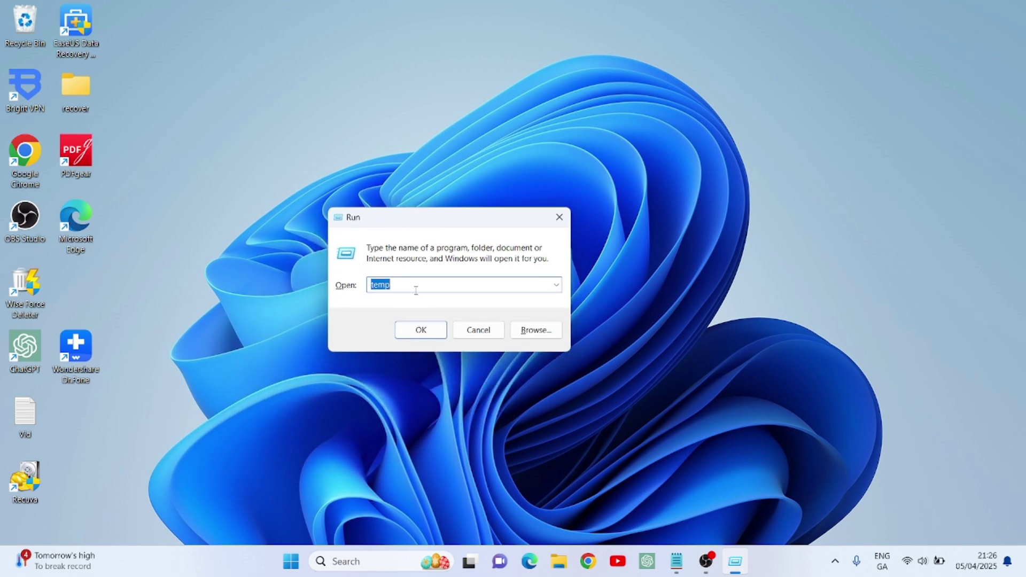
key("BackSpace")
type("pref")
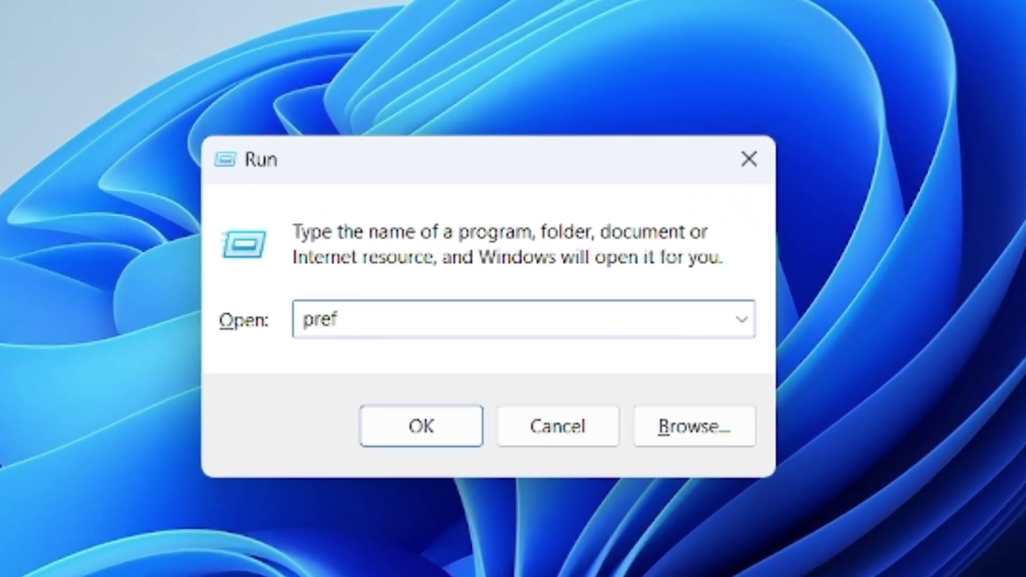
type("etch")
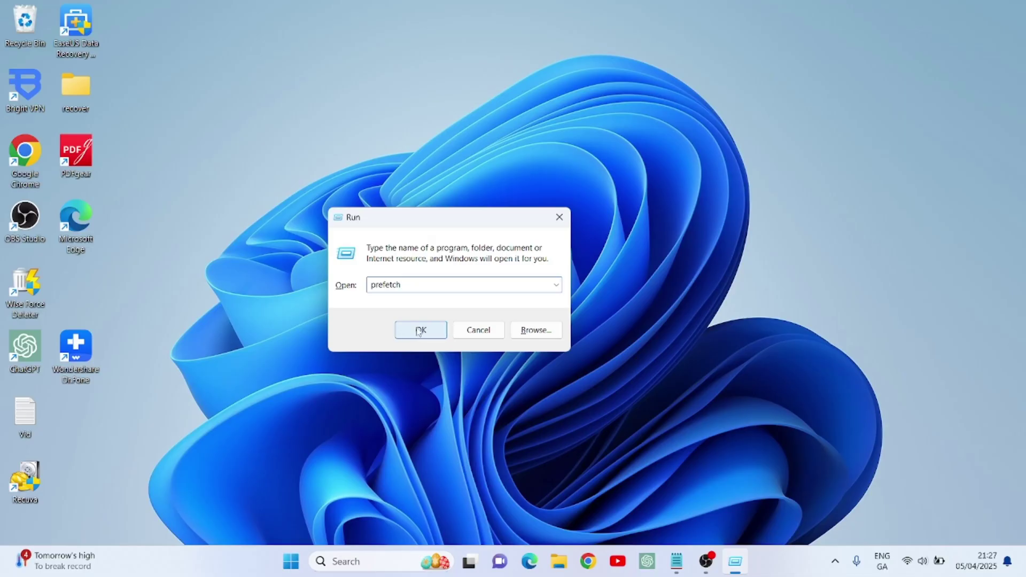
Open C:\Windows\Prefetch from Run, showing its 545 items.
left_click(449, 425)
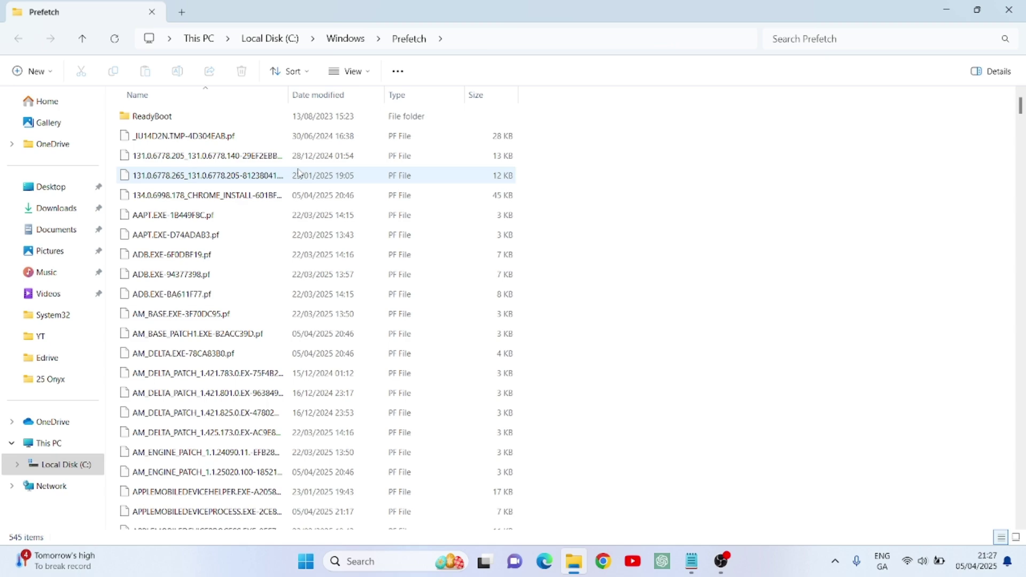
scroll(252, 281, "down", 5)
scroll(309, 229, "down", 5)
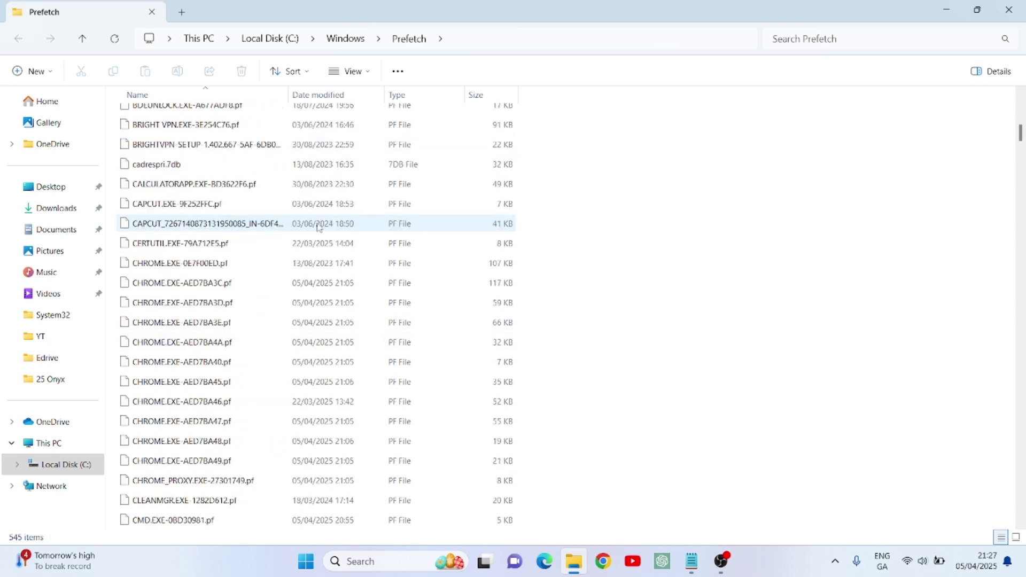
scroll(310, 230, "down", 5)
scroll(310, 229, "down", 5)
scroll(309, 229, "down", 5)
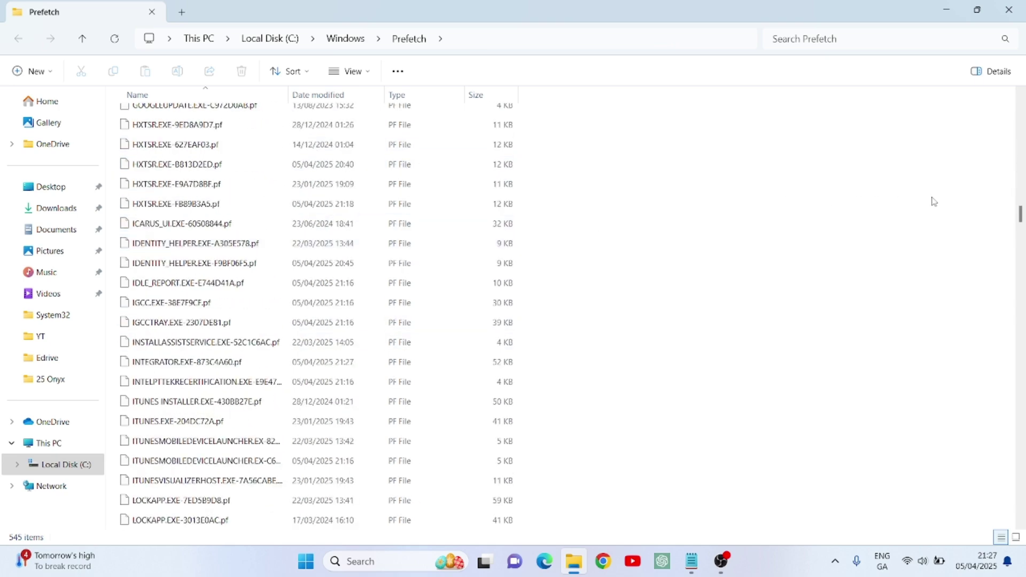
mouse_move(1019, 217)
left_mouse_down()
mouse_move(1019, 506)
mouse_move(1019, 100)
left_mouse_up()
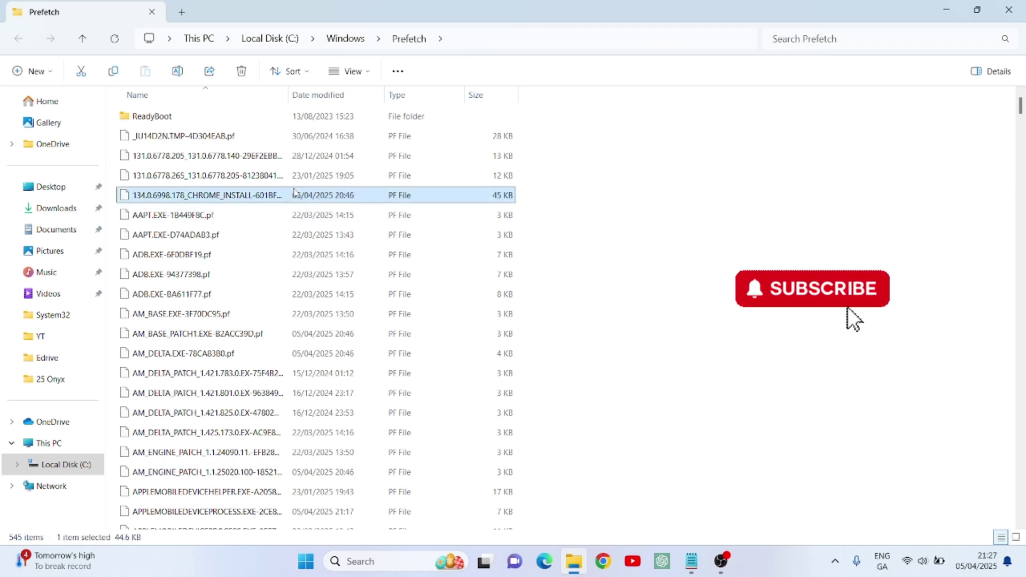
Permanently delete all 545 items in the Prefetch folder.
key("ctrl+a")
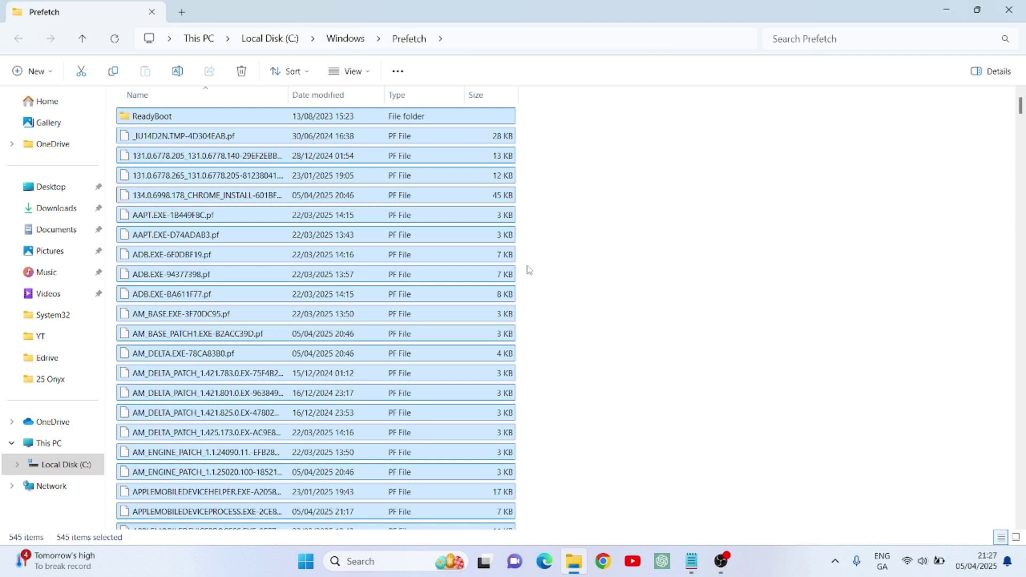
key("shift+Delete")
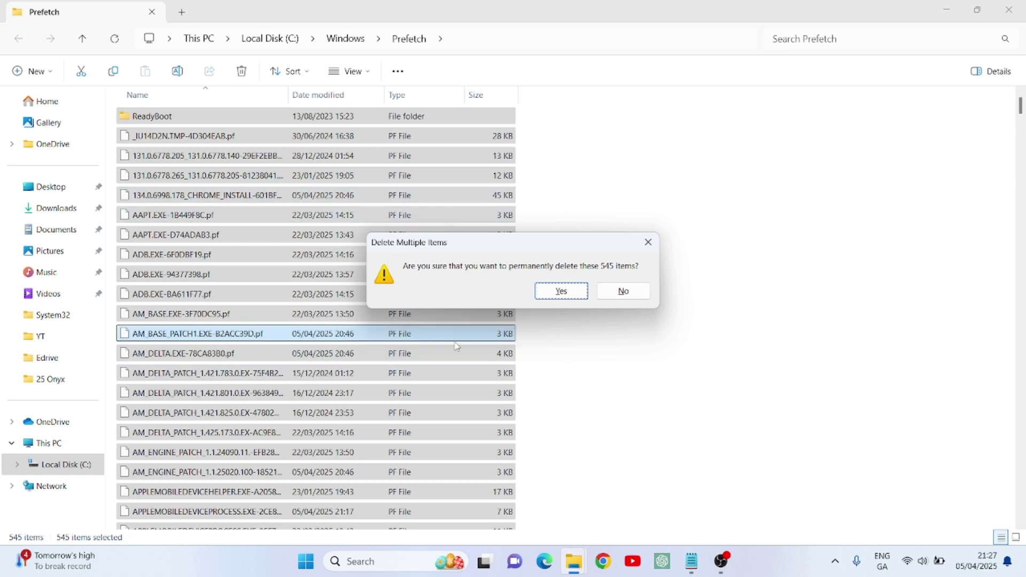
left_click(563, 290)
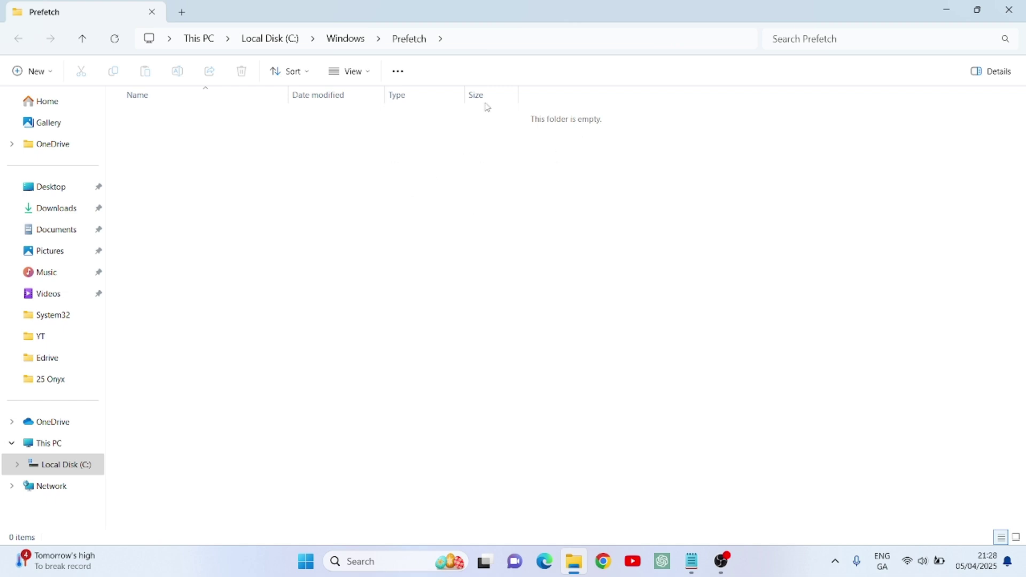
Close the Prefetch window and open the 49-item Windows Temp folder via Run.
left_click(1011, 11)
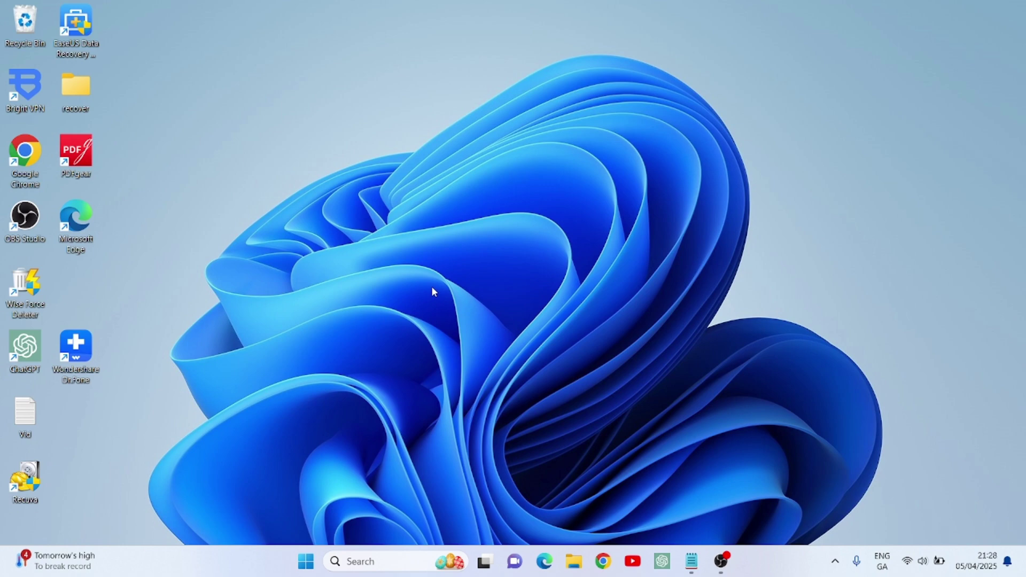
key("super+r")
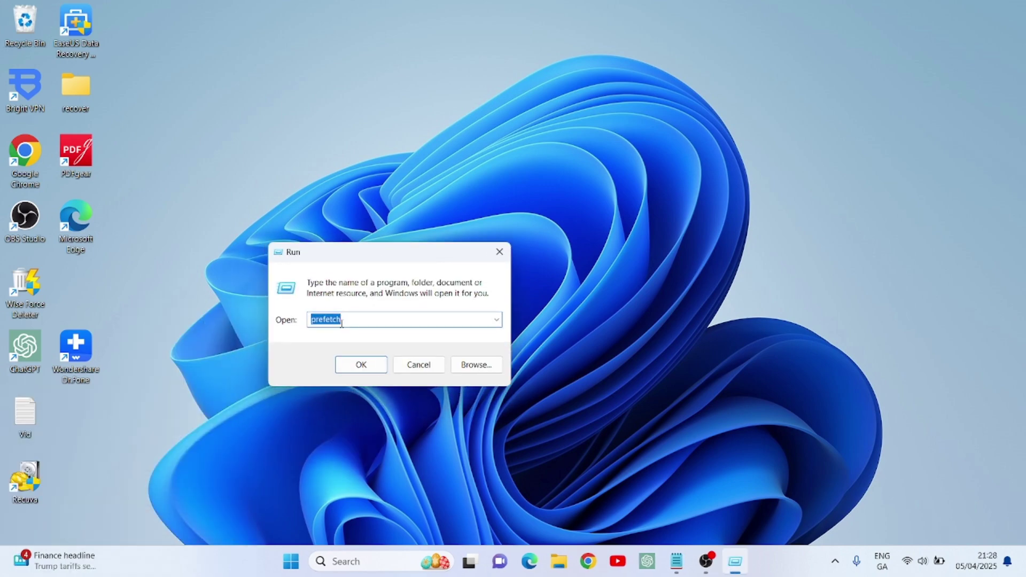
type("temp")
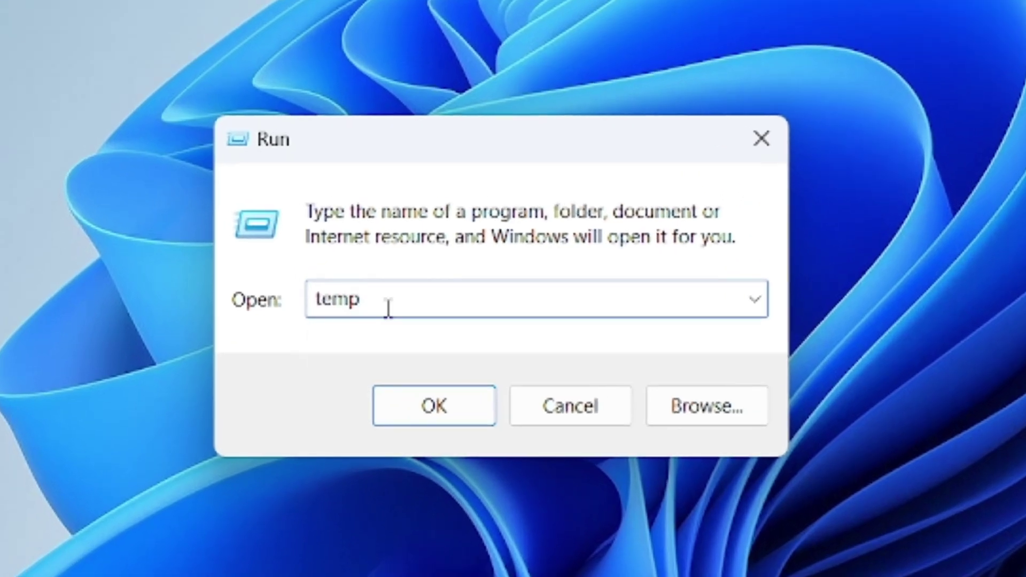
left_click(434, 405)
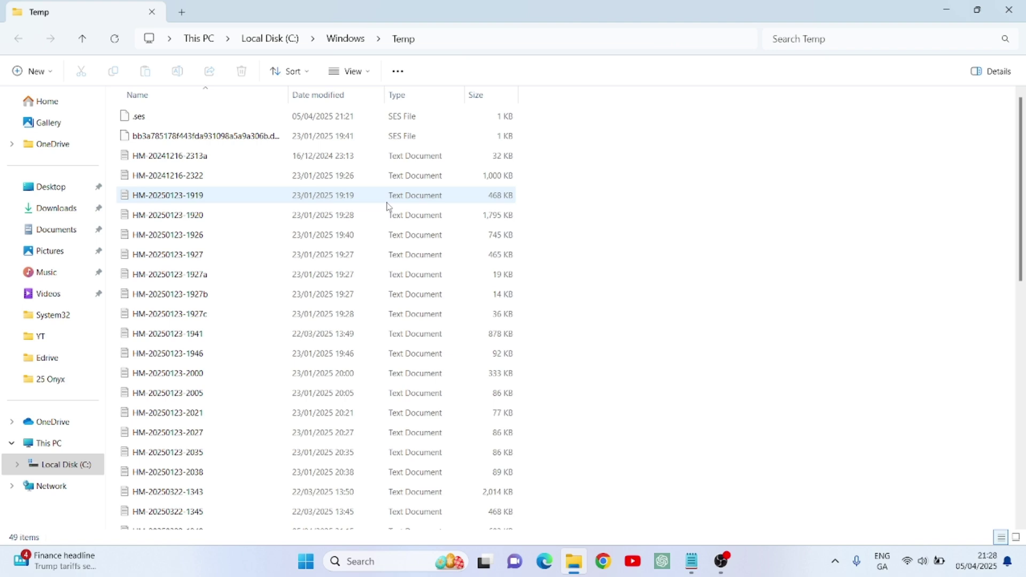
Permanently delete the 49 Windows Temp items, skipping the in-use file, and close the window.
left_click(264, 294)
key("ctrl+a")
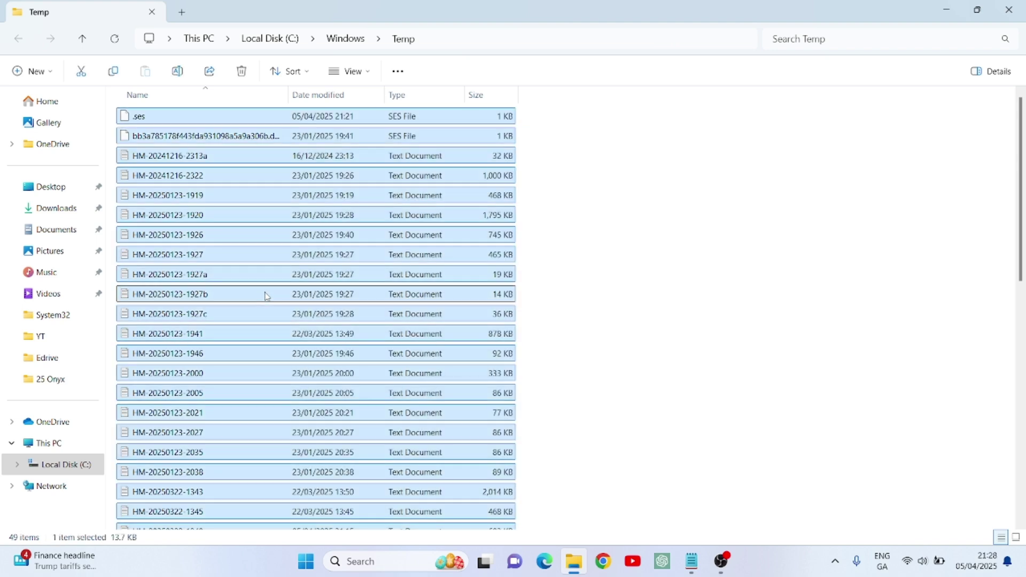
key("shift+Delete")
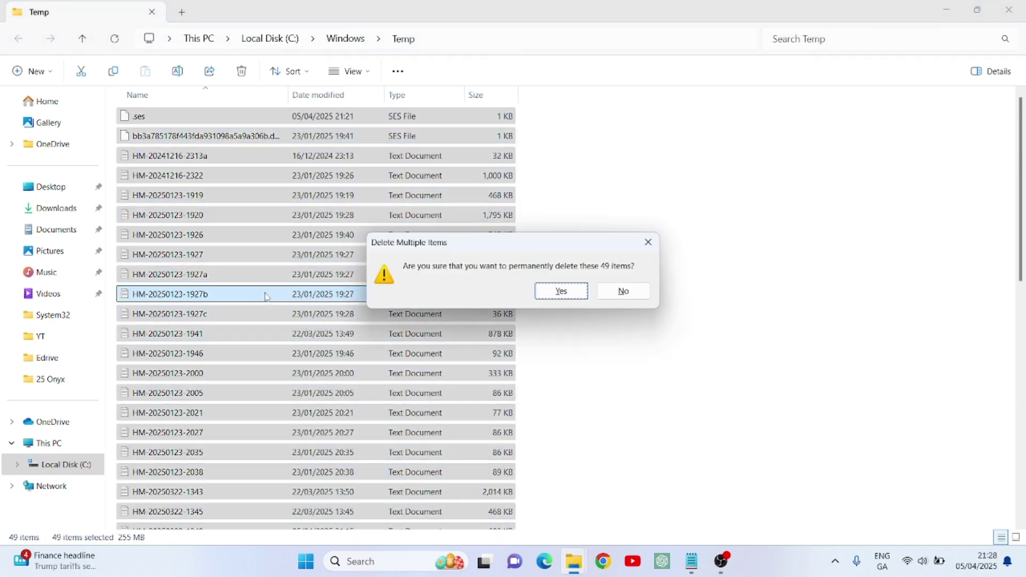
left_click(561, 291)
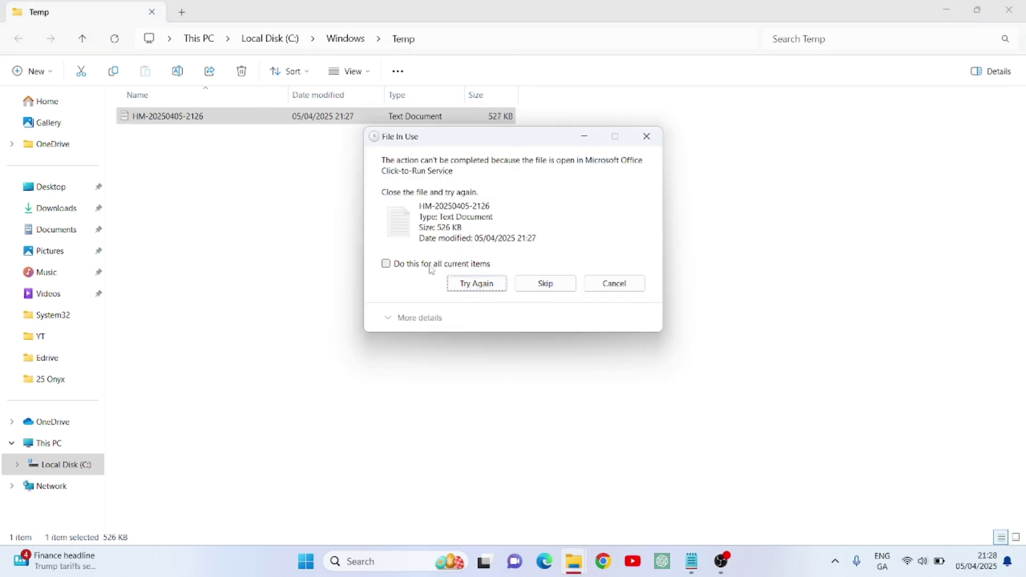
left_click(545, 285)
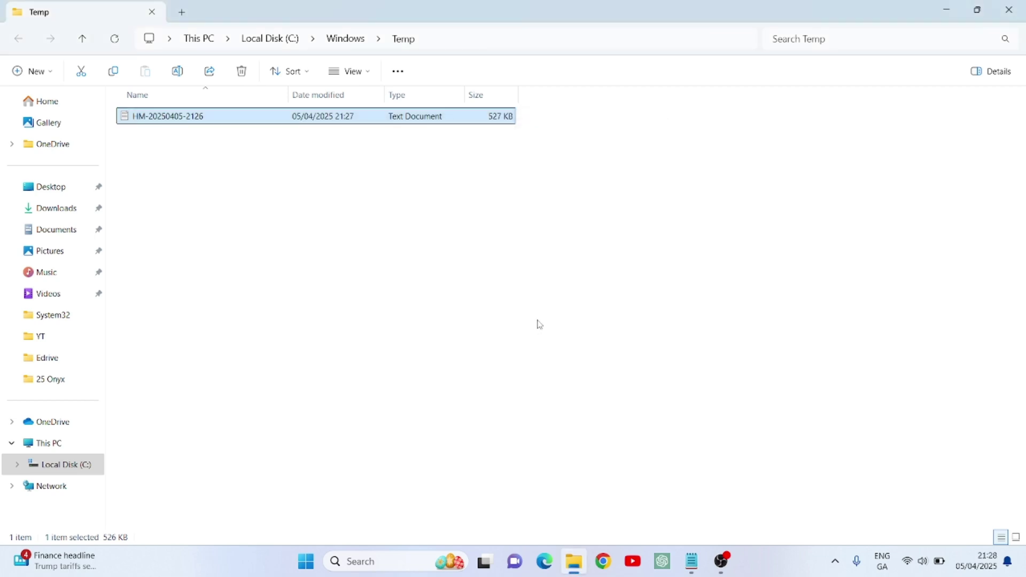
left_click(1009, 10)
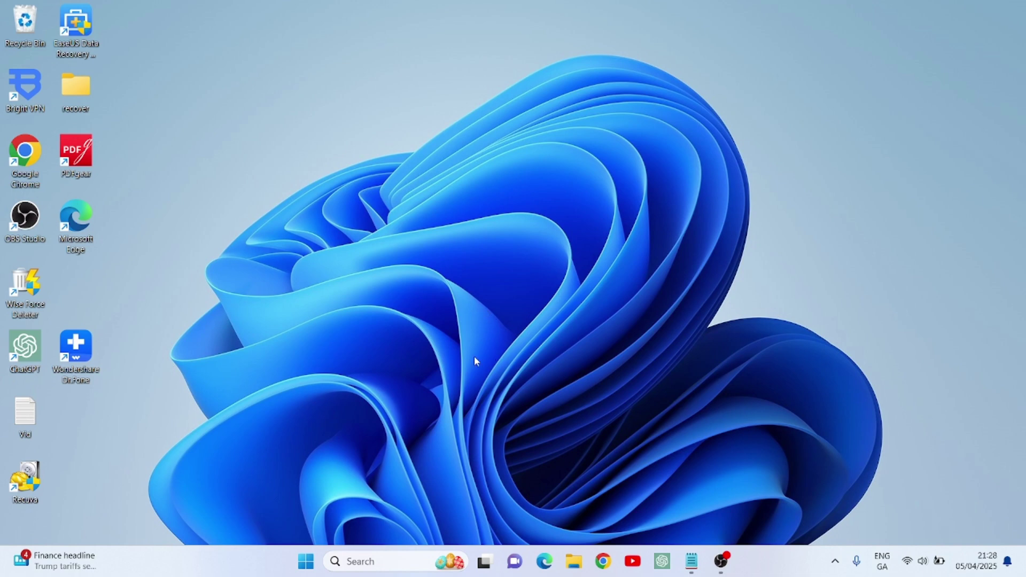
Bring up a centred Run prompt for the %temp% location.
key("super+r")
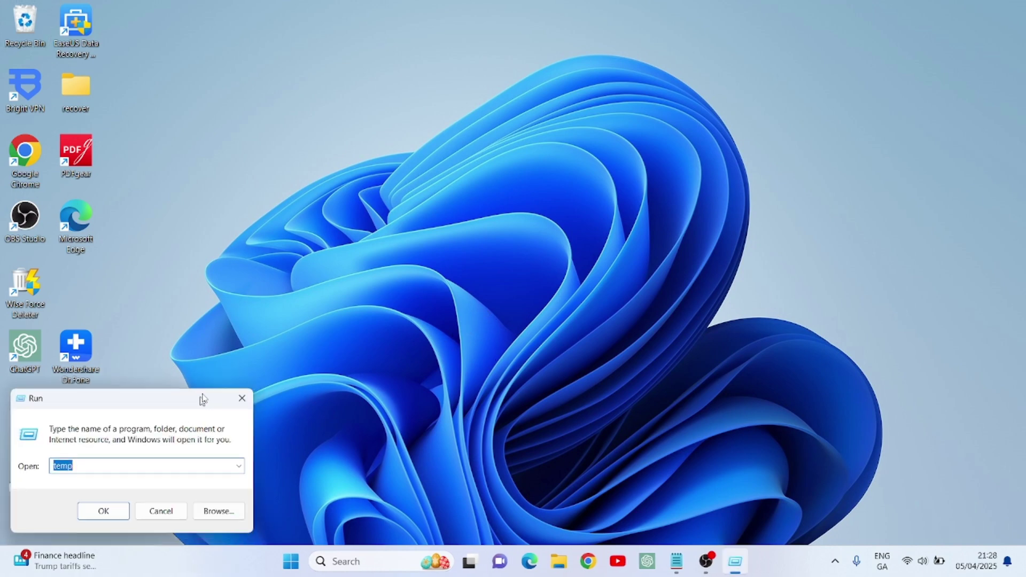
mouse_move(193, 393)
left_mouse_down()
mouse_move(603, 190)
mouse_move(606, 197)
left_mouse_up()
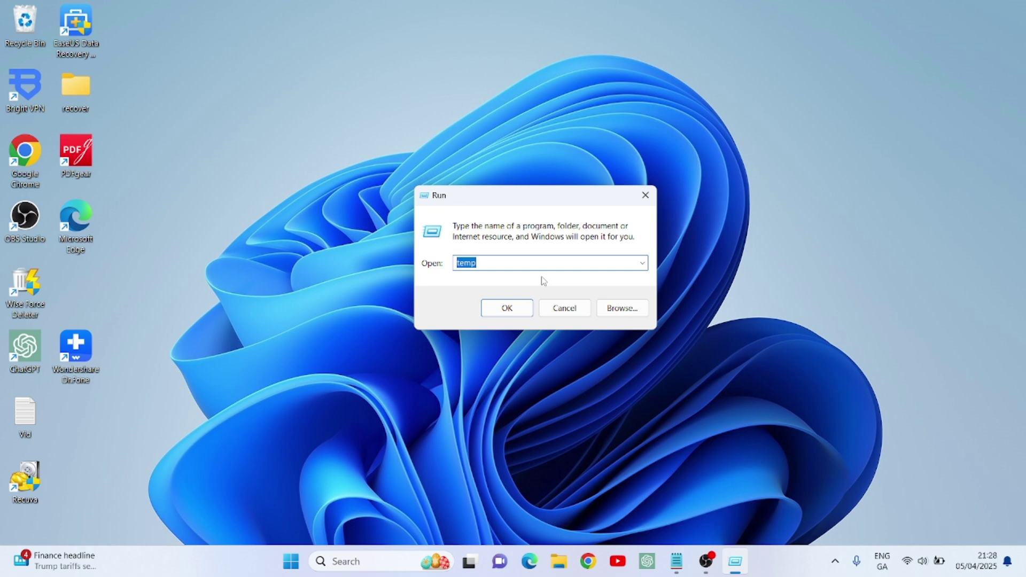
type("%")
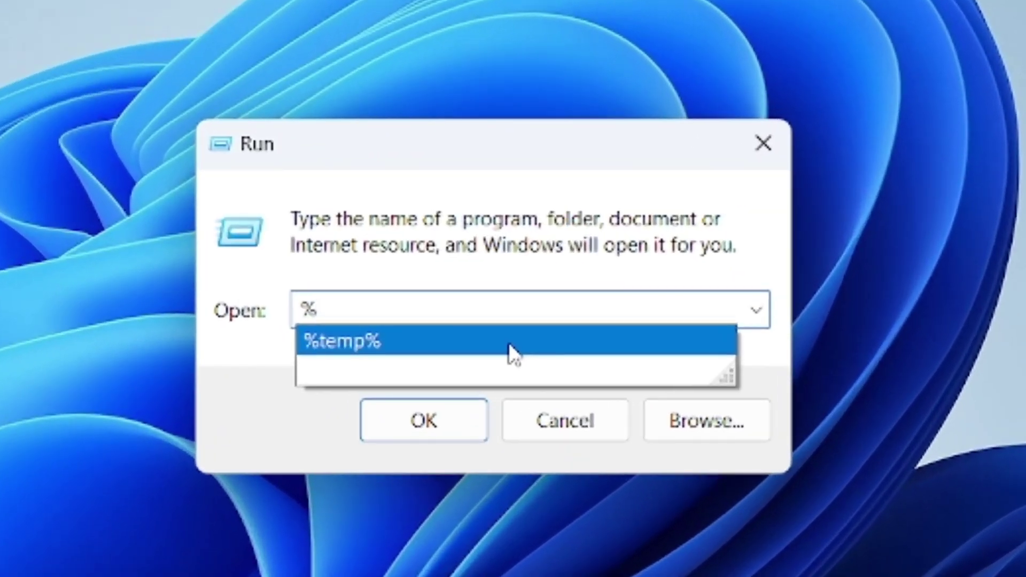
type("t")
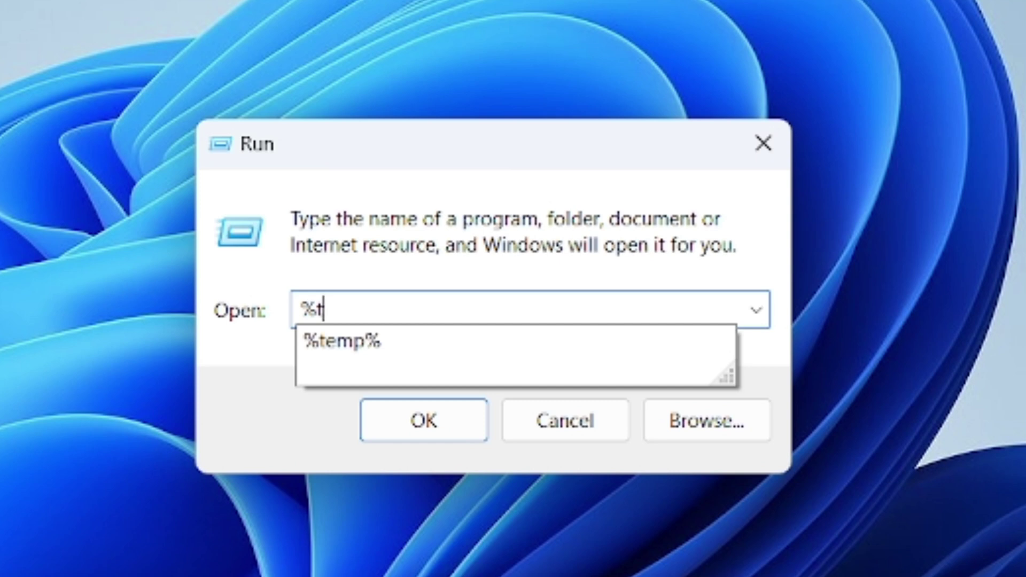
type("emp")
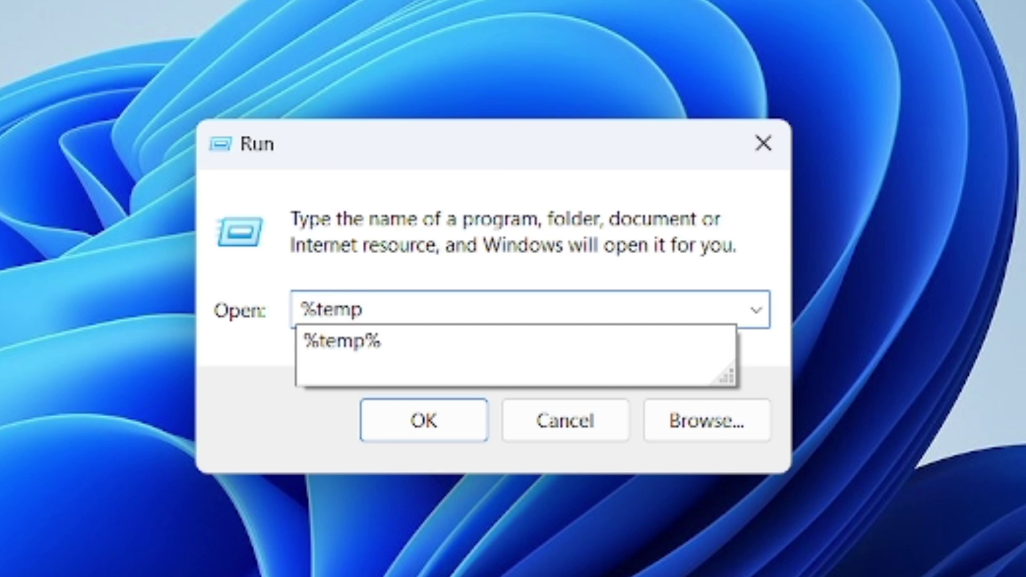
type("%")
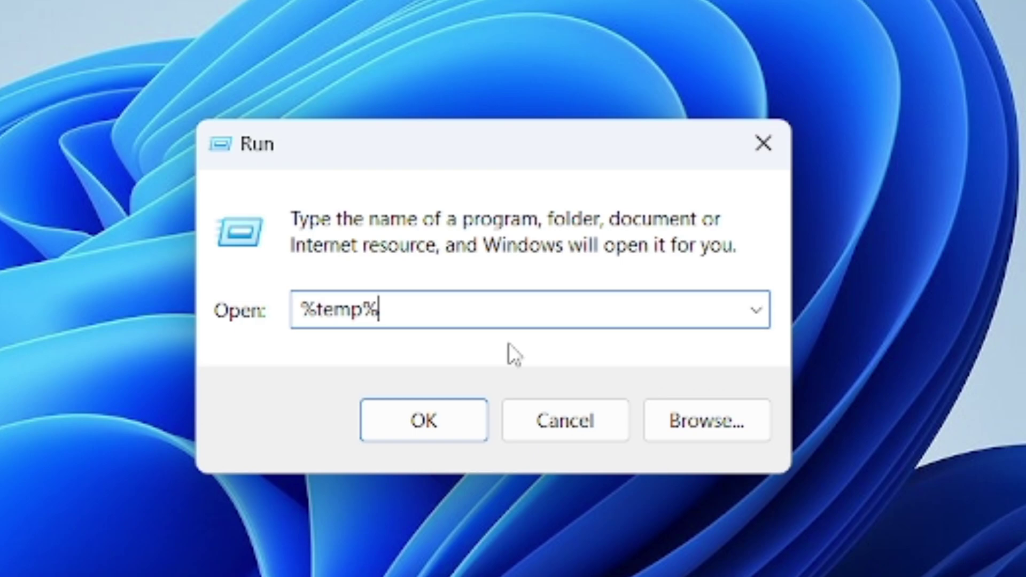
Open %temp%, permanently delete all 141 items, and close File Explorer.
left_click(424, 420)
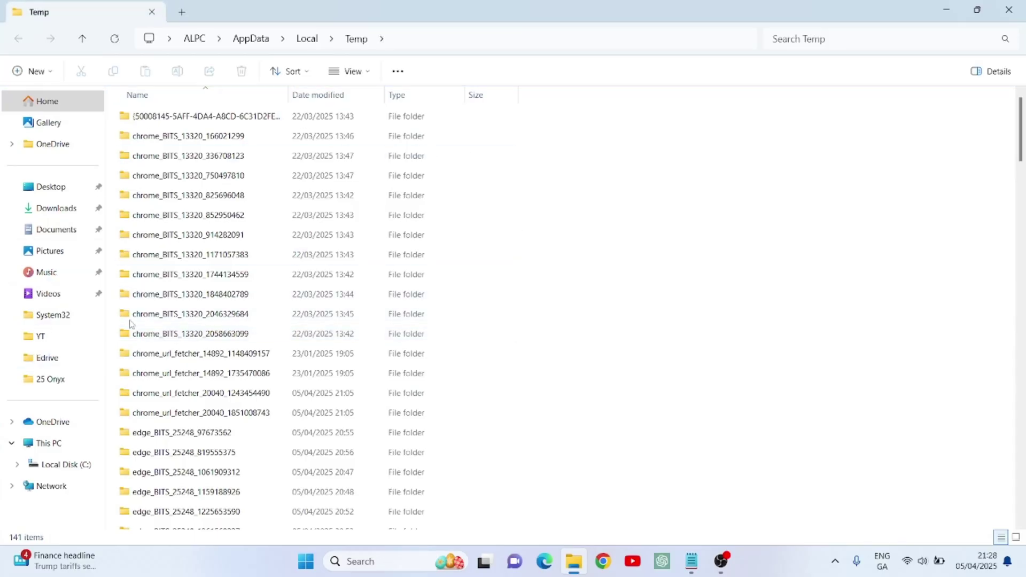
scroll(304, 224, "down", 10)
scroll(305, 224, "down", 10)
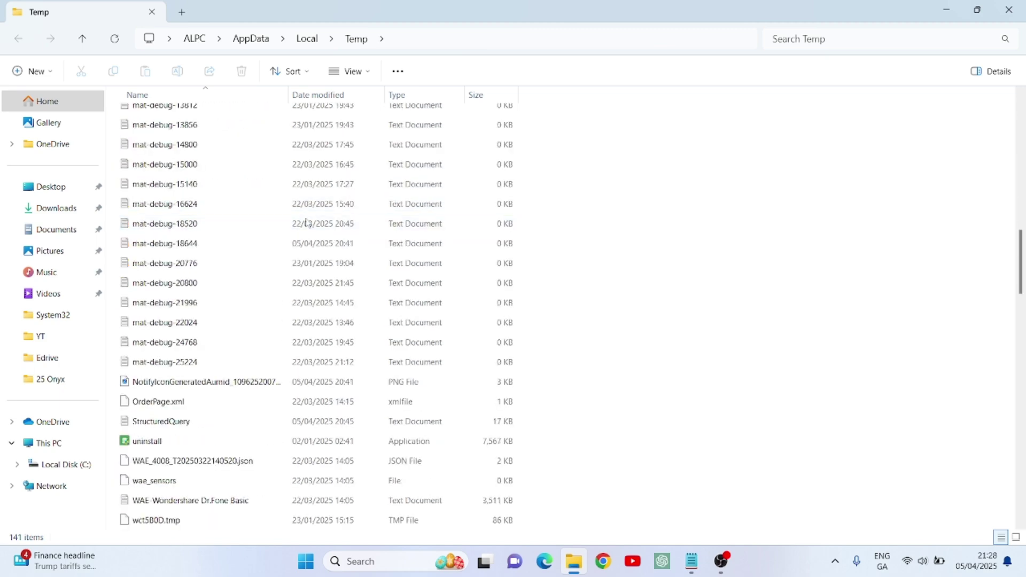
scroll(305, 223, "down", 8)
scroll(305, 223, "up", 8)
scroll(284, 222, "up", 10)
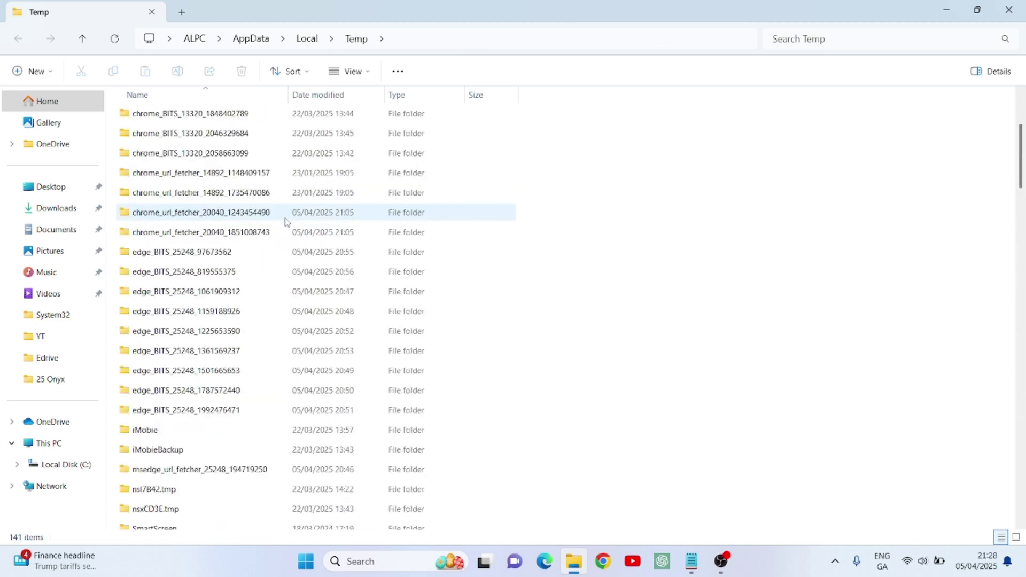
left_click(285, 213)
key("ctrl+a")
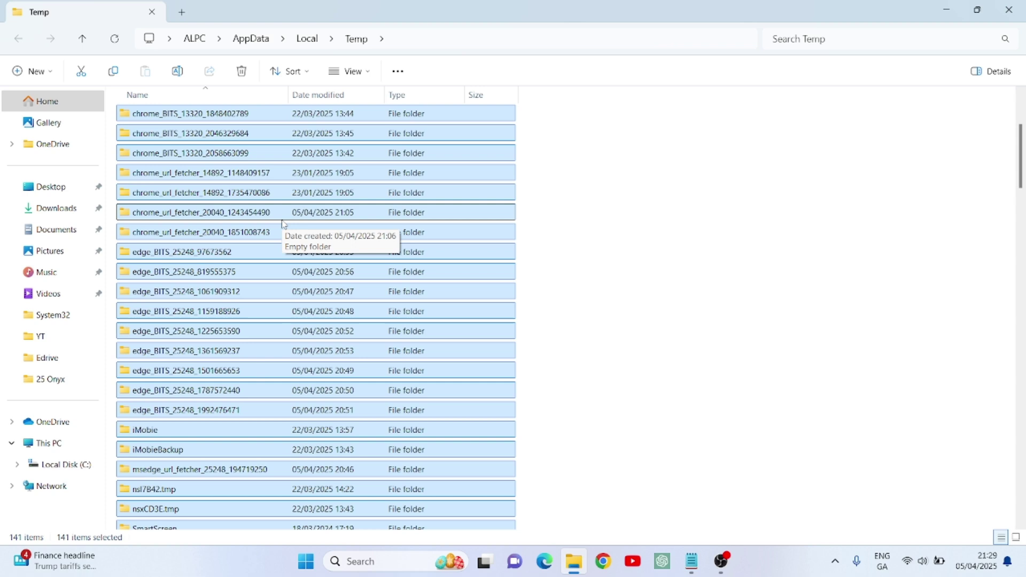
key("shift+Delete")
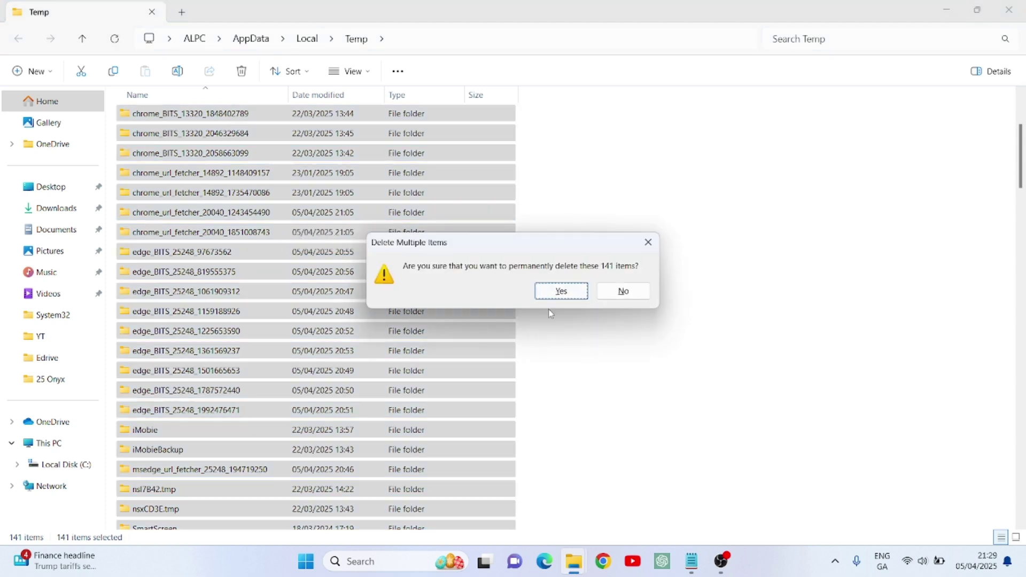
left_click(561, 291)
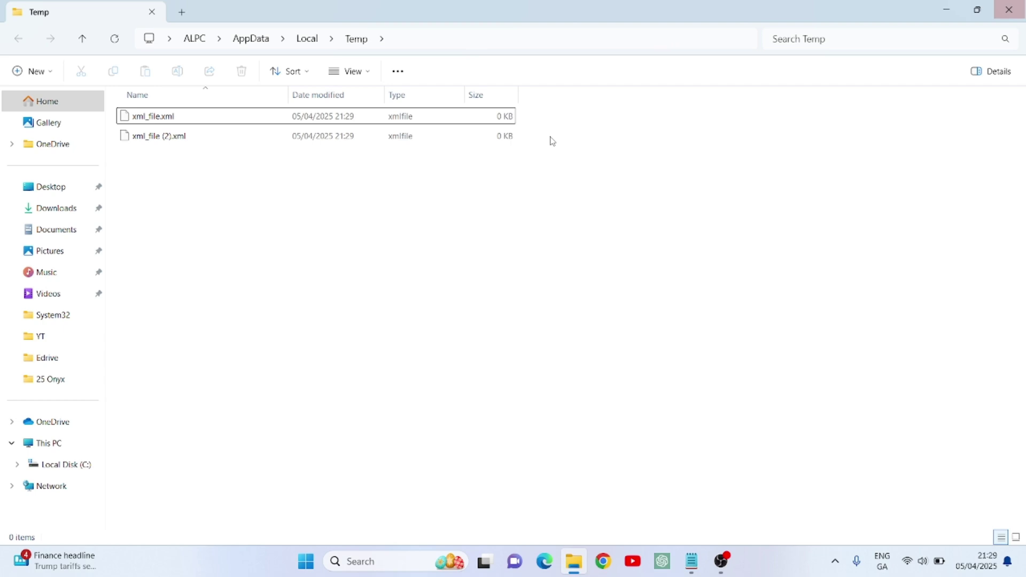
left_click(1013, 6)
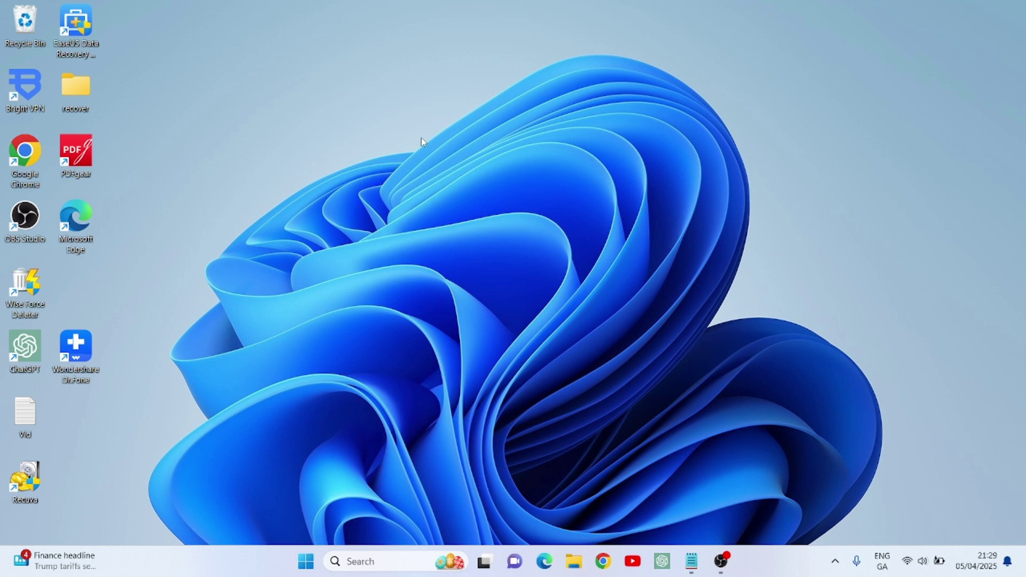
Run cleanmgr from a centred Run prompt to launch Disk Clean-up for C:.
key("super+r")
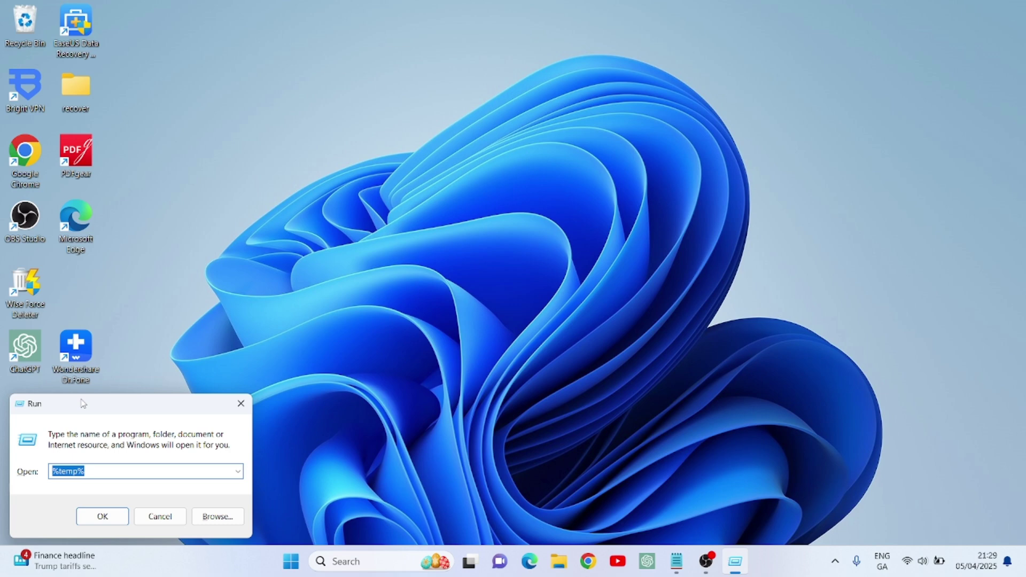
left_click_drag(83, 403, 441, 185)
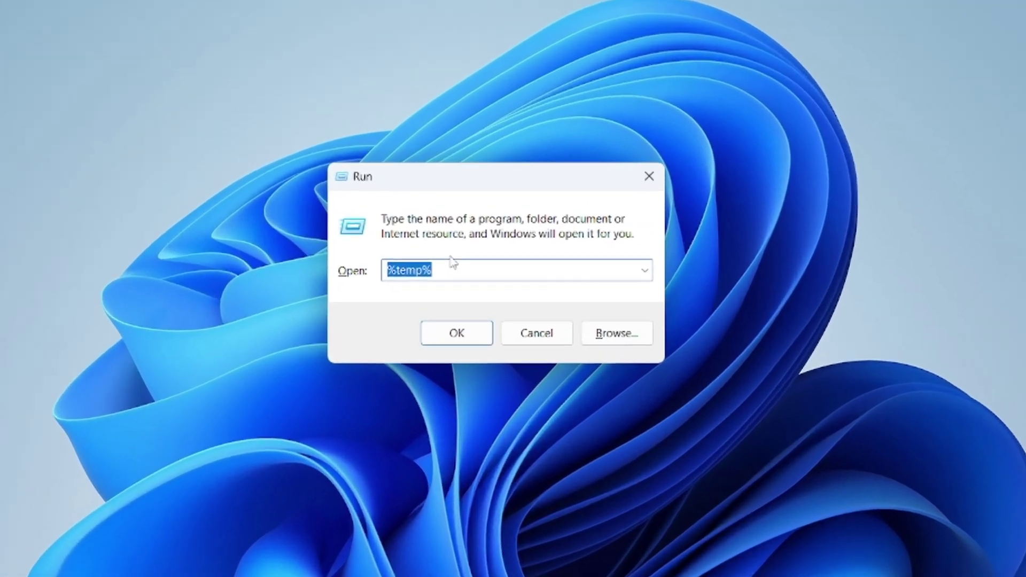
type("cle")
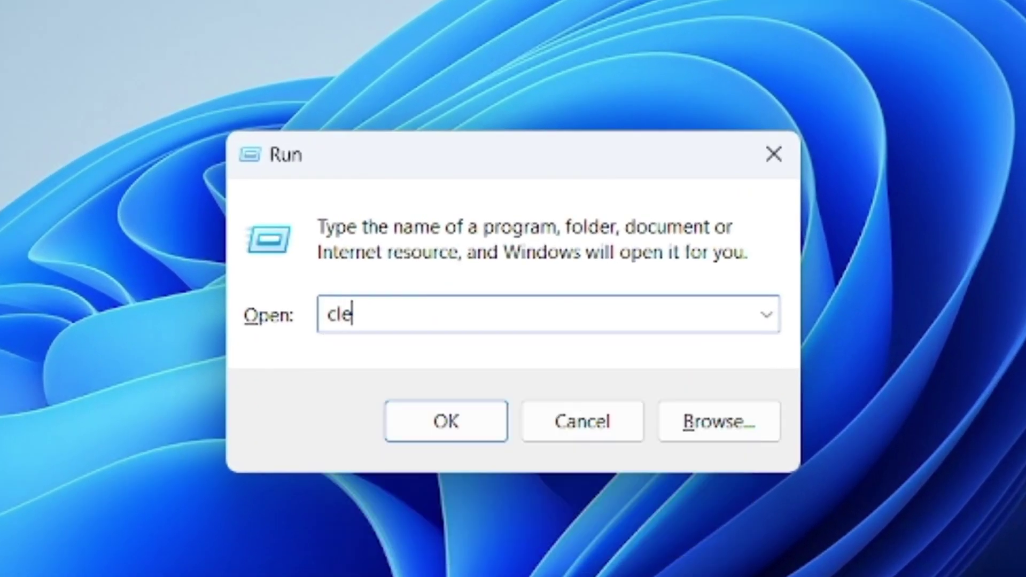
type("anmg")
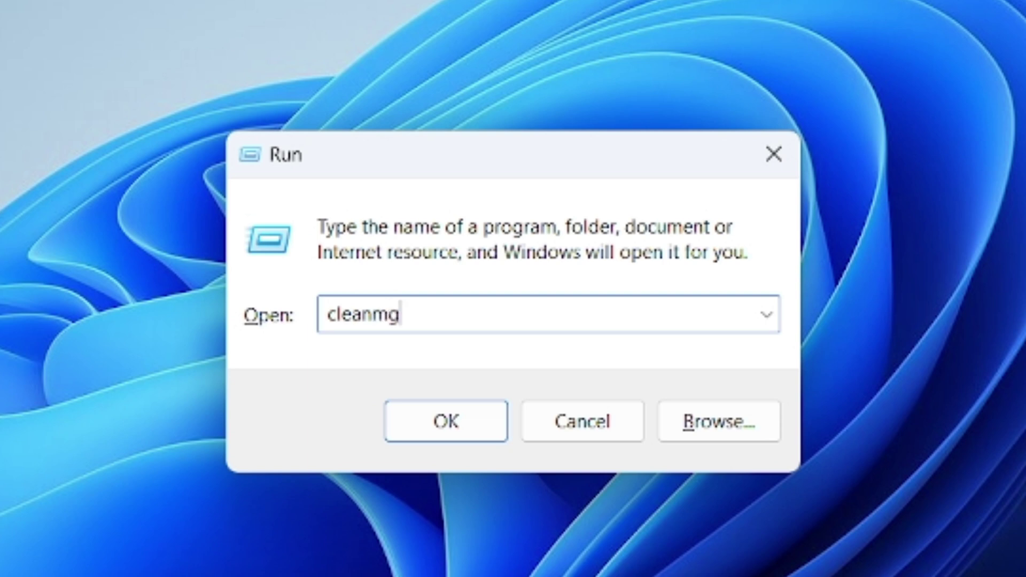
type("r")
left_click(447, 432)
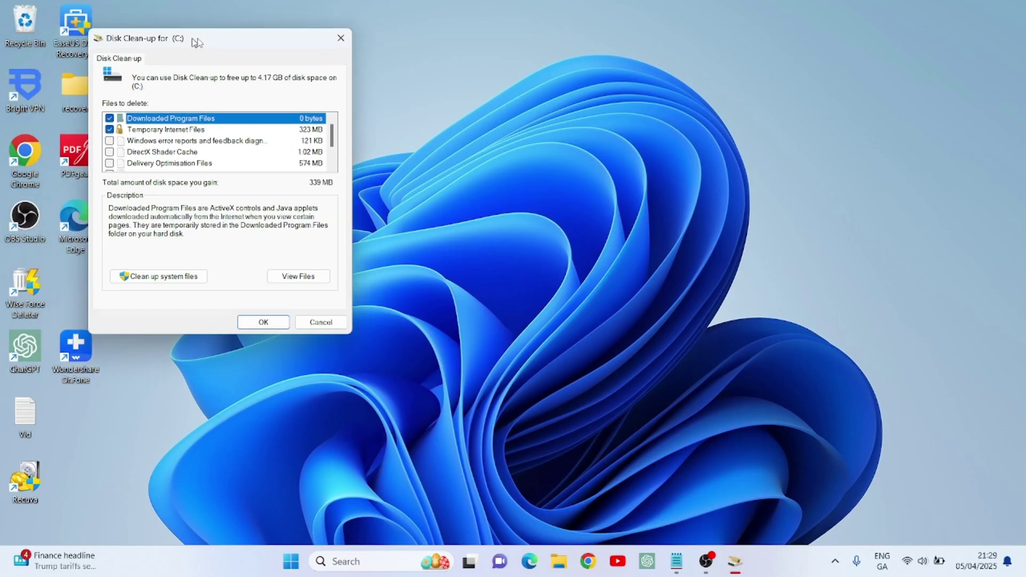
Mark DirectX Shader Cache, Temporary files and Recycle Bin, then relaunch Disk Clean-up from Start.
mouse_move(128, 28)
left_mouse_down()
mouse_move(484, 94)
mouse_move(505, 111)
left_mouse_up()
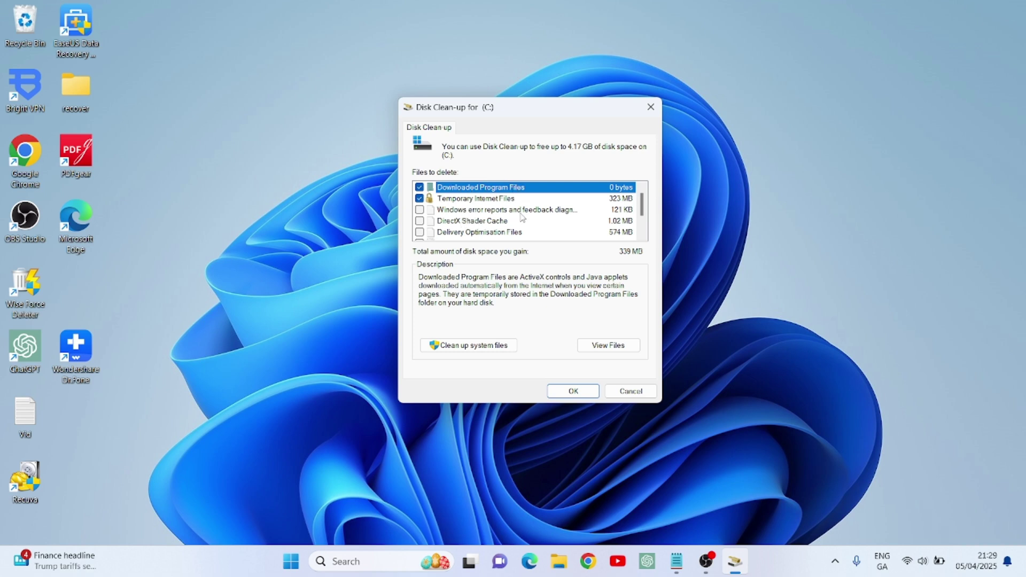
left_click(419, 221)
scroll(489, 225, "down", 3)
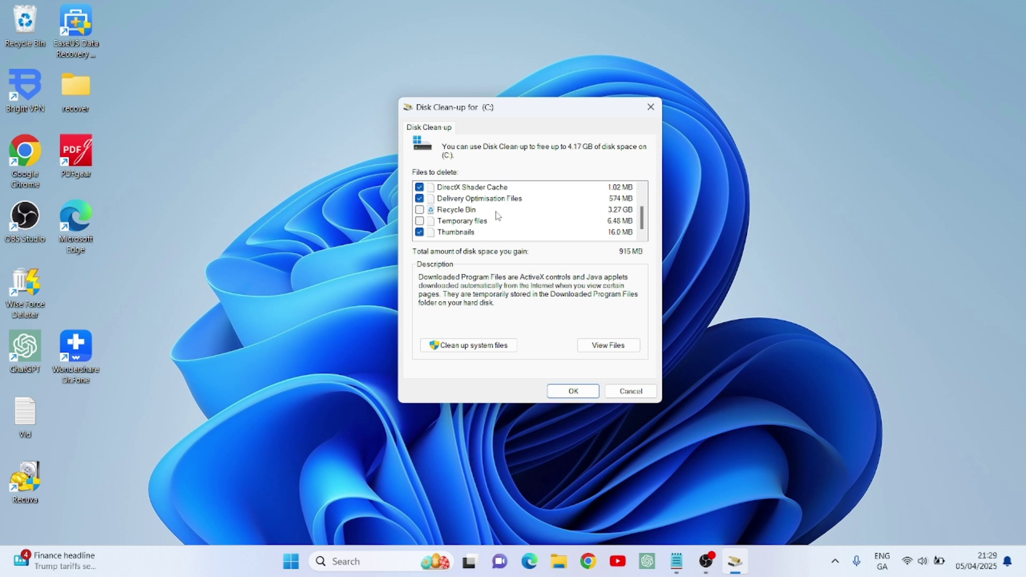
left_click(419, 221)
left_click(419, 210)
scroll(481, 216, "up", 3)
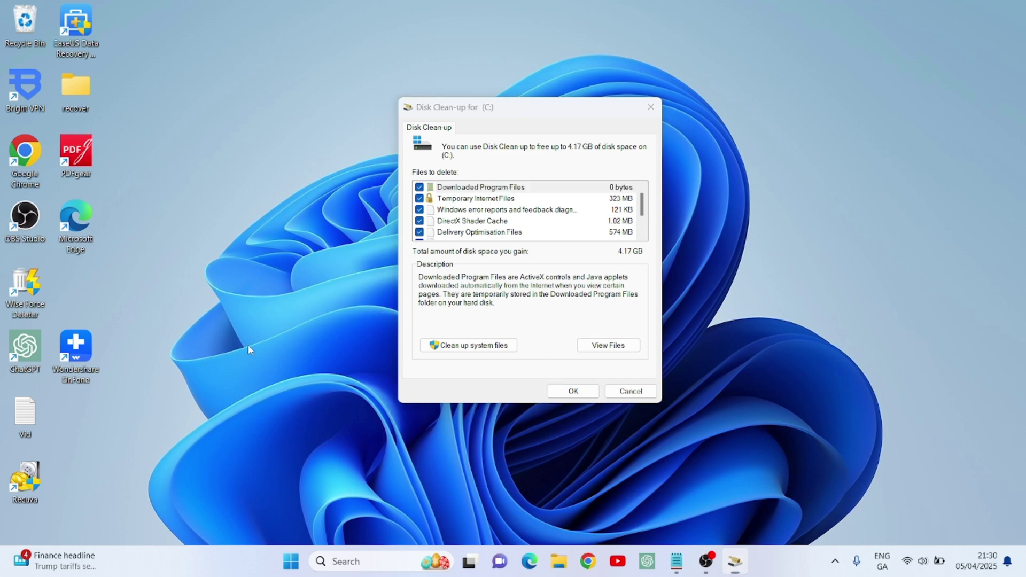
key("super")
type("dis")
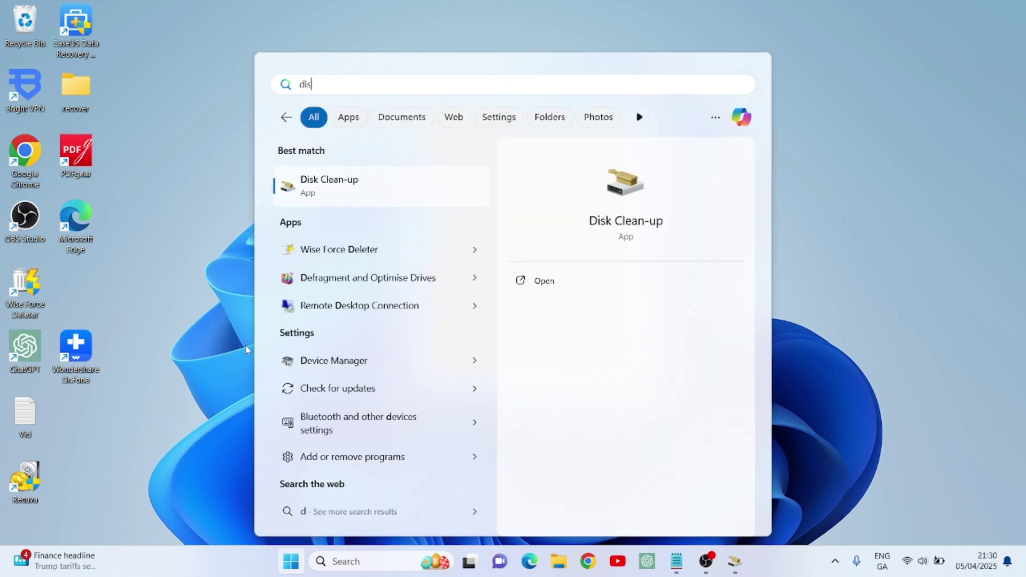
type("k")
left_click(369, 185)
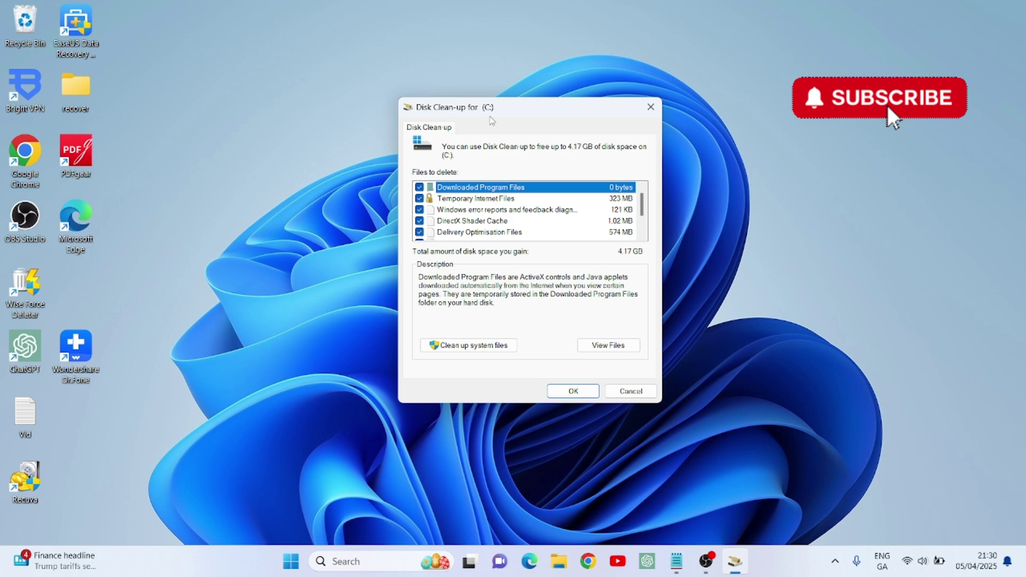
Nudge the Disk Clean-up window upward and cancel it without deleting anything.
left_click_drag(494, 113, 497, 71)
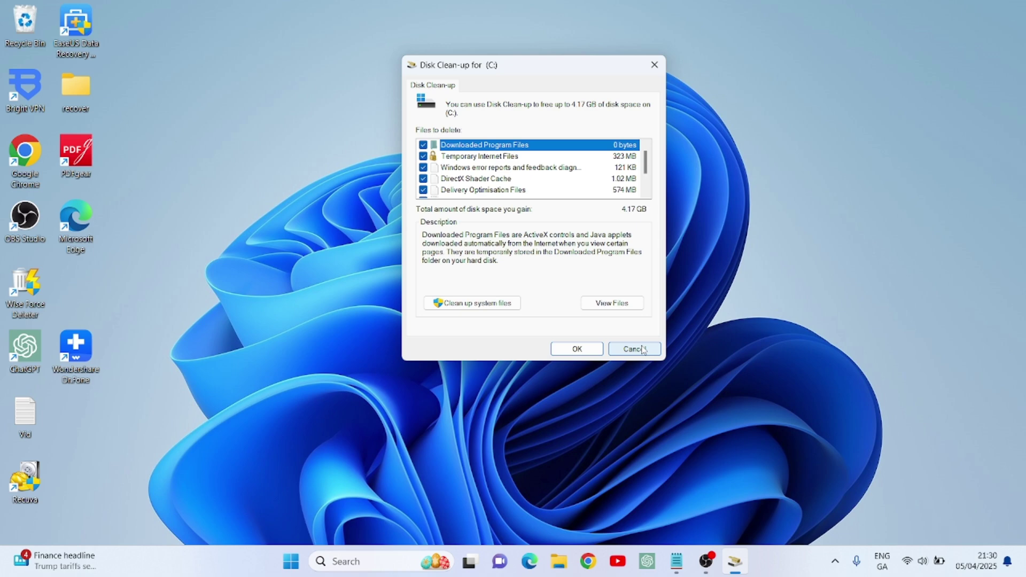
left_click(641, 350)
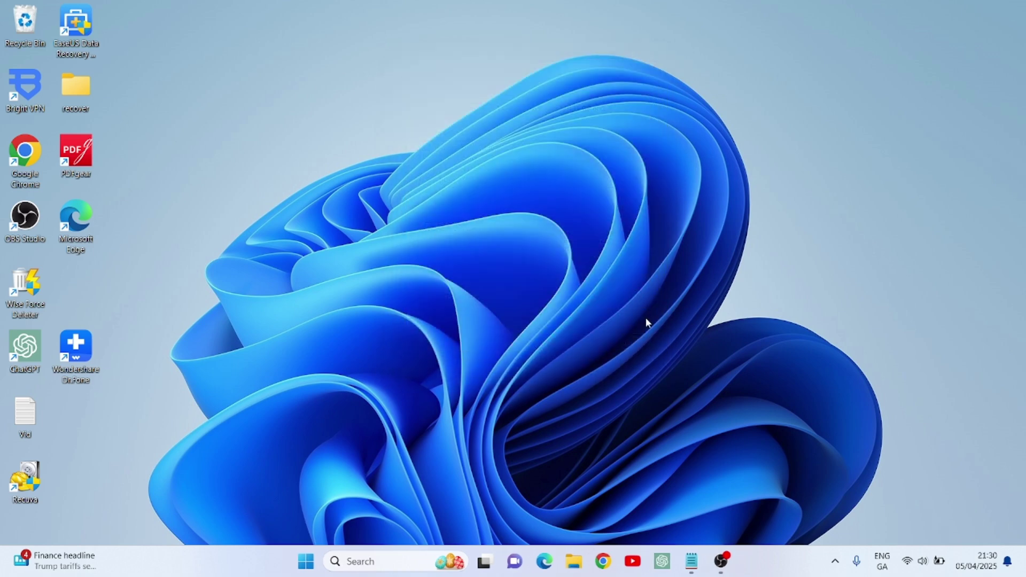